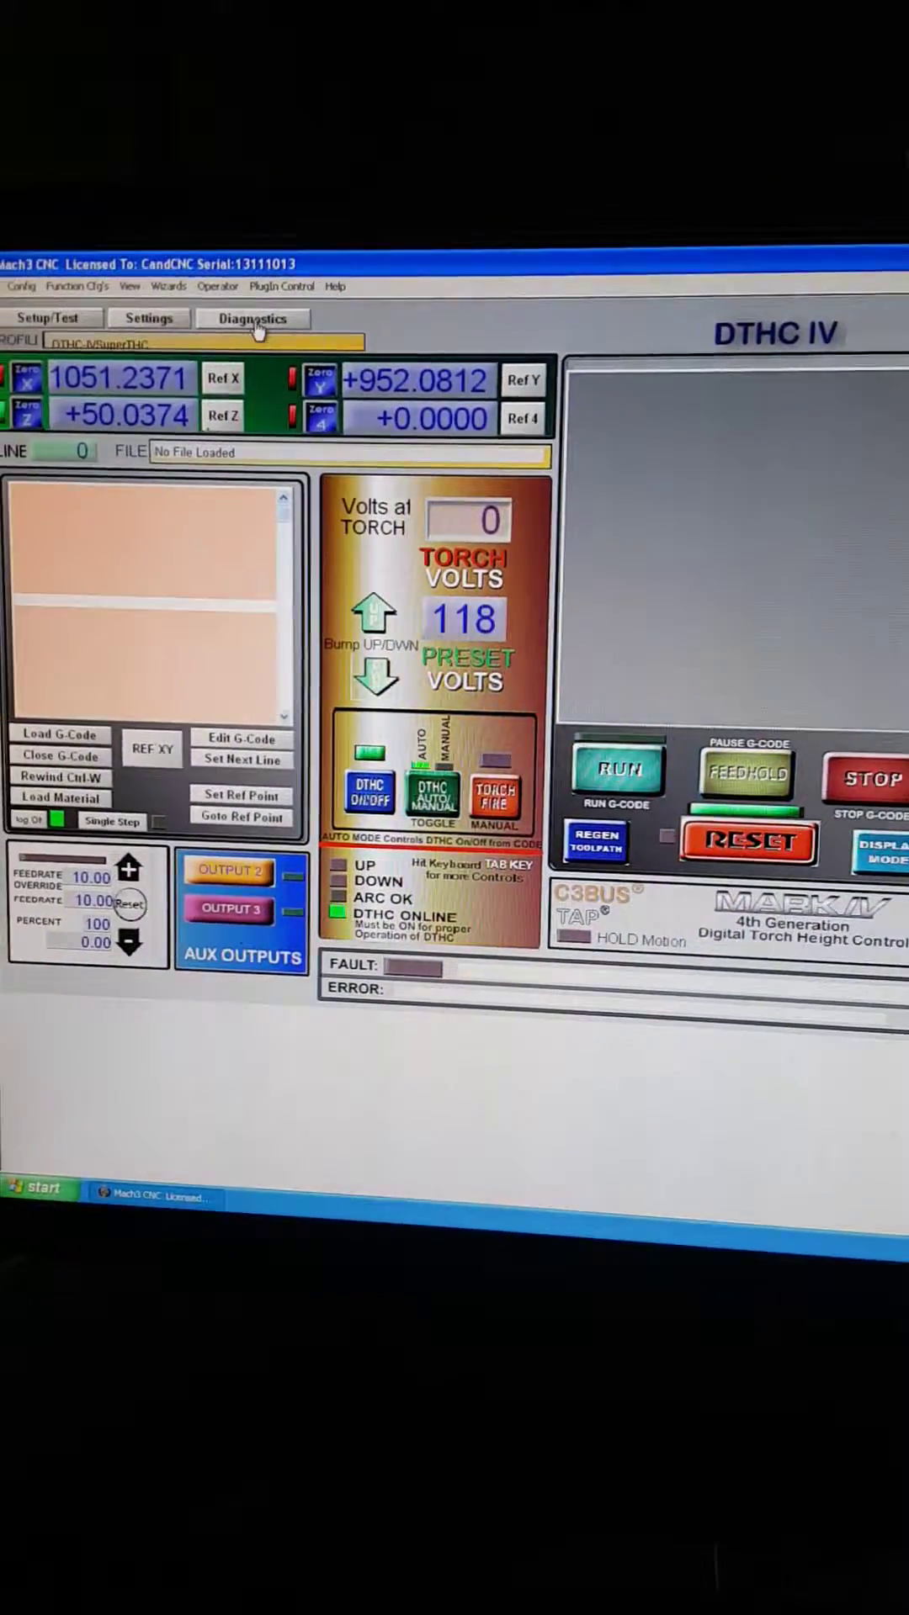
- Switch to the Diagnostics screen and bring up the history of entered G-code commands
click(258, 331)
click(243, 752)
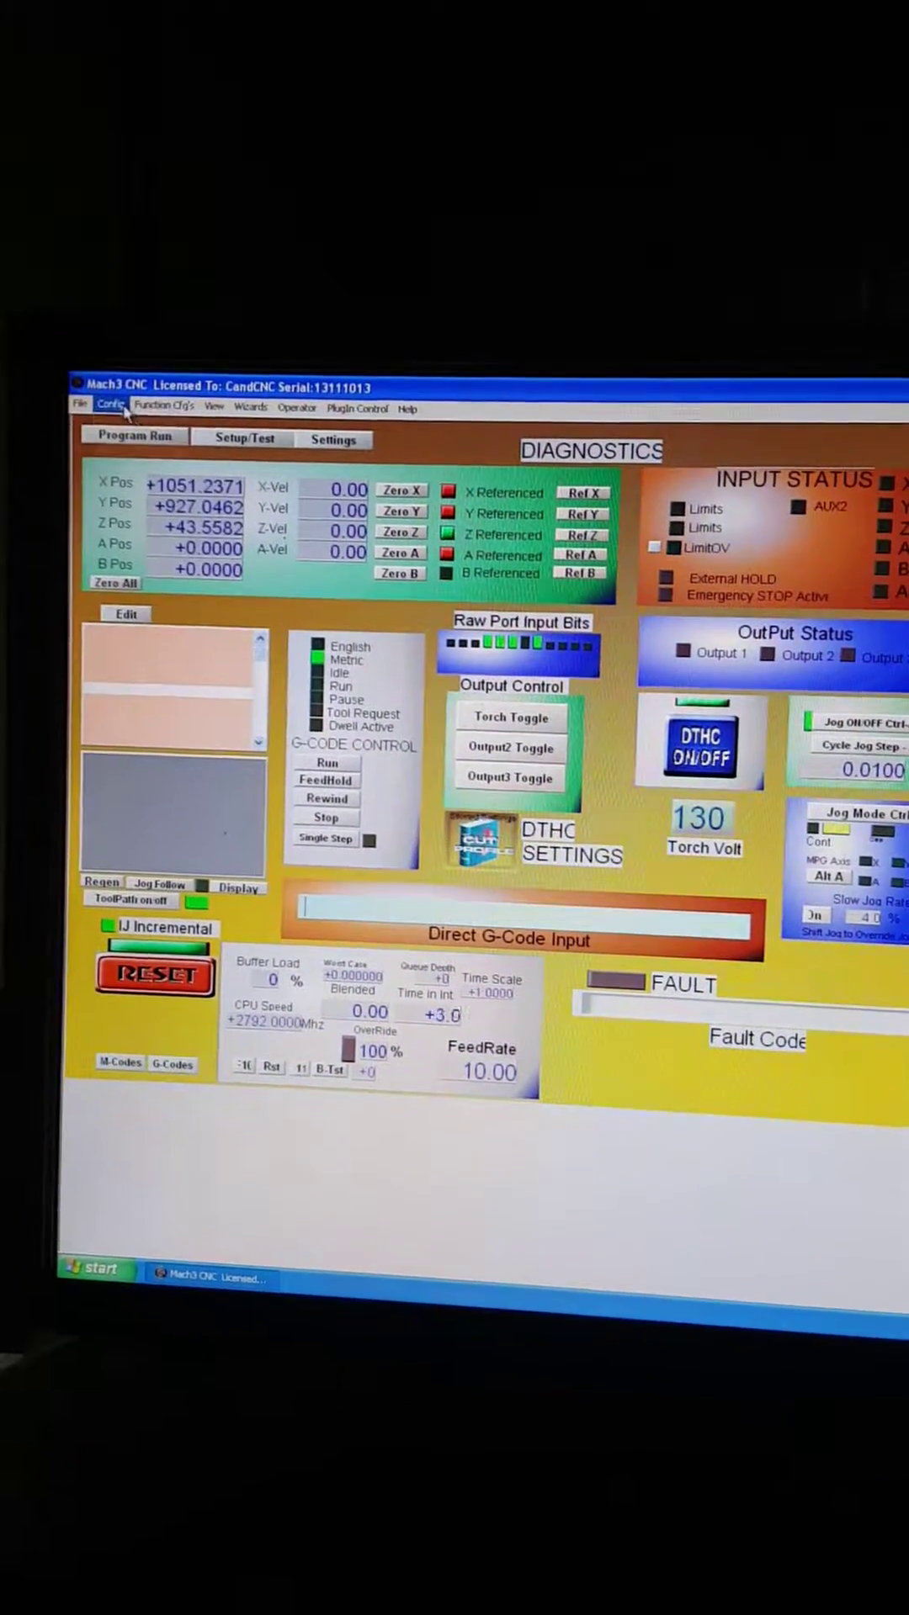
click(159, 454)
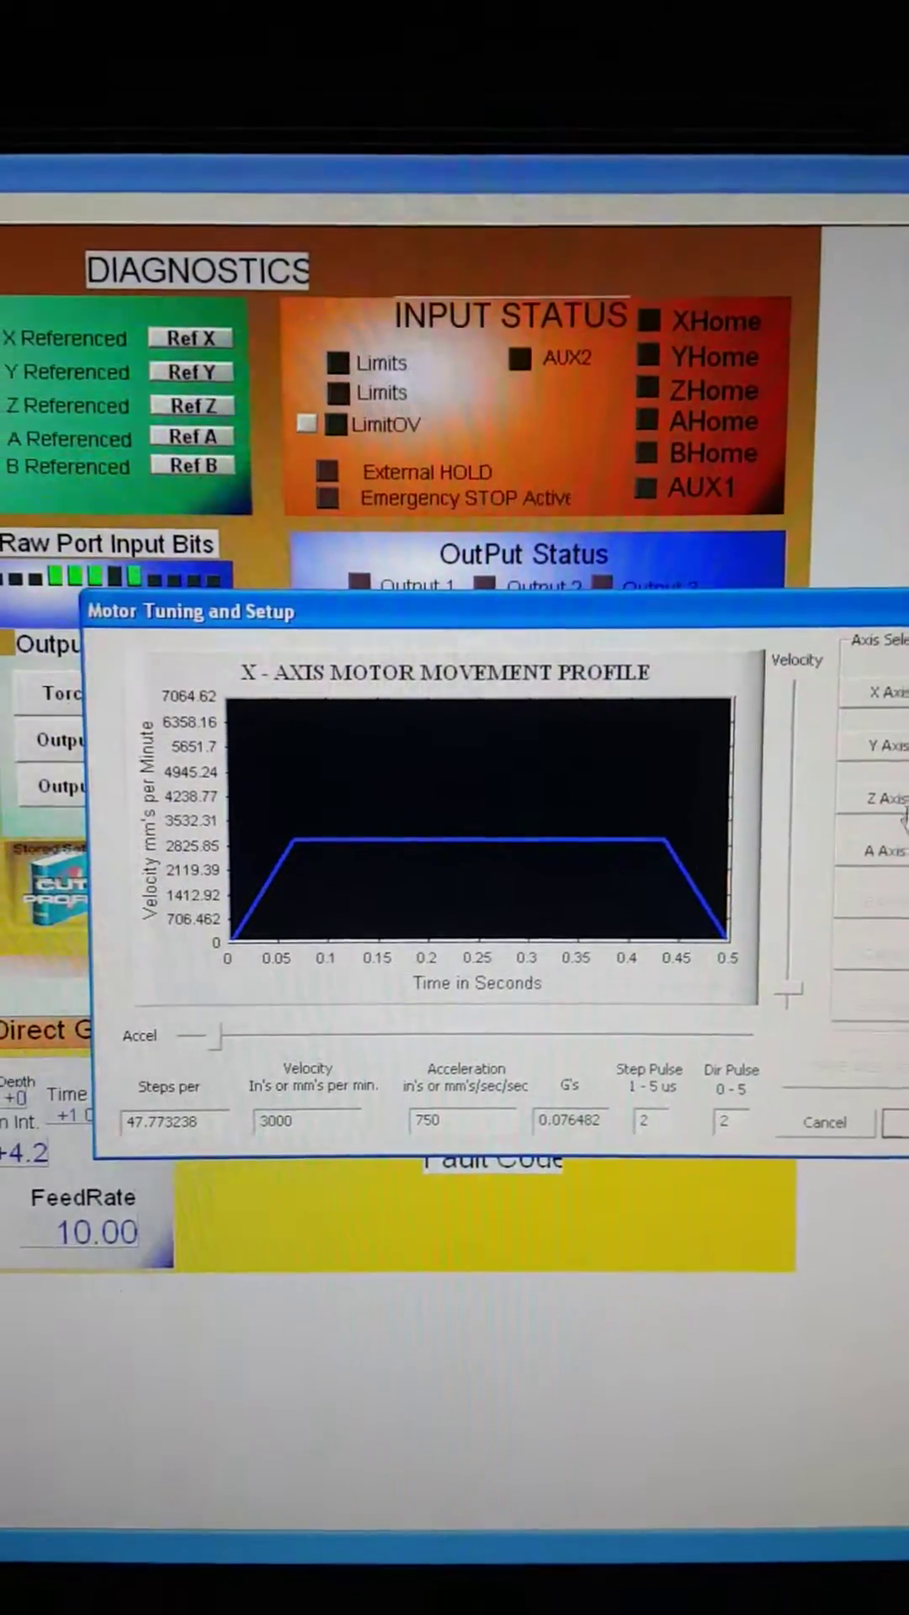
click(863, 824)
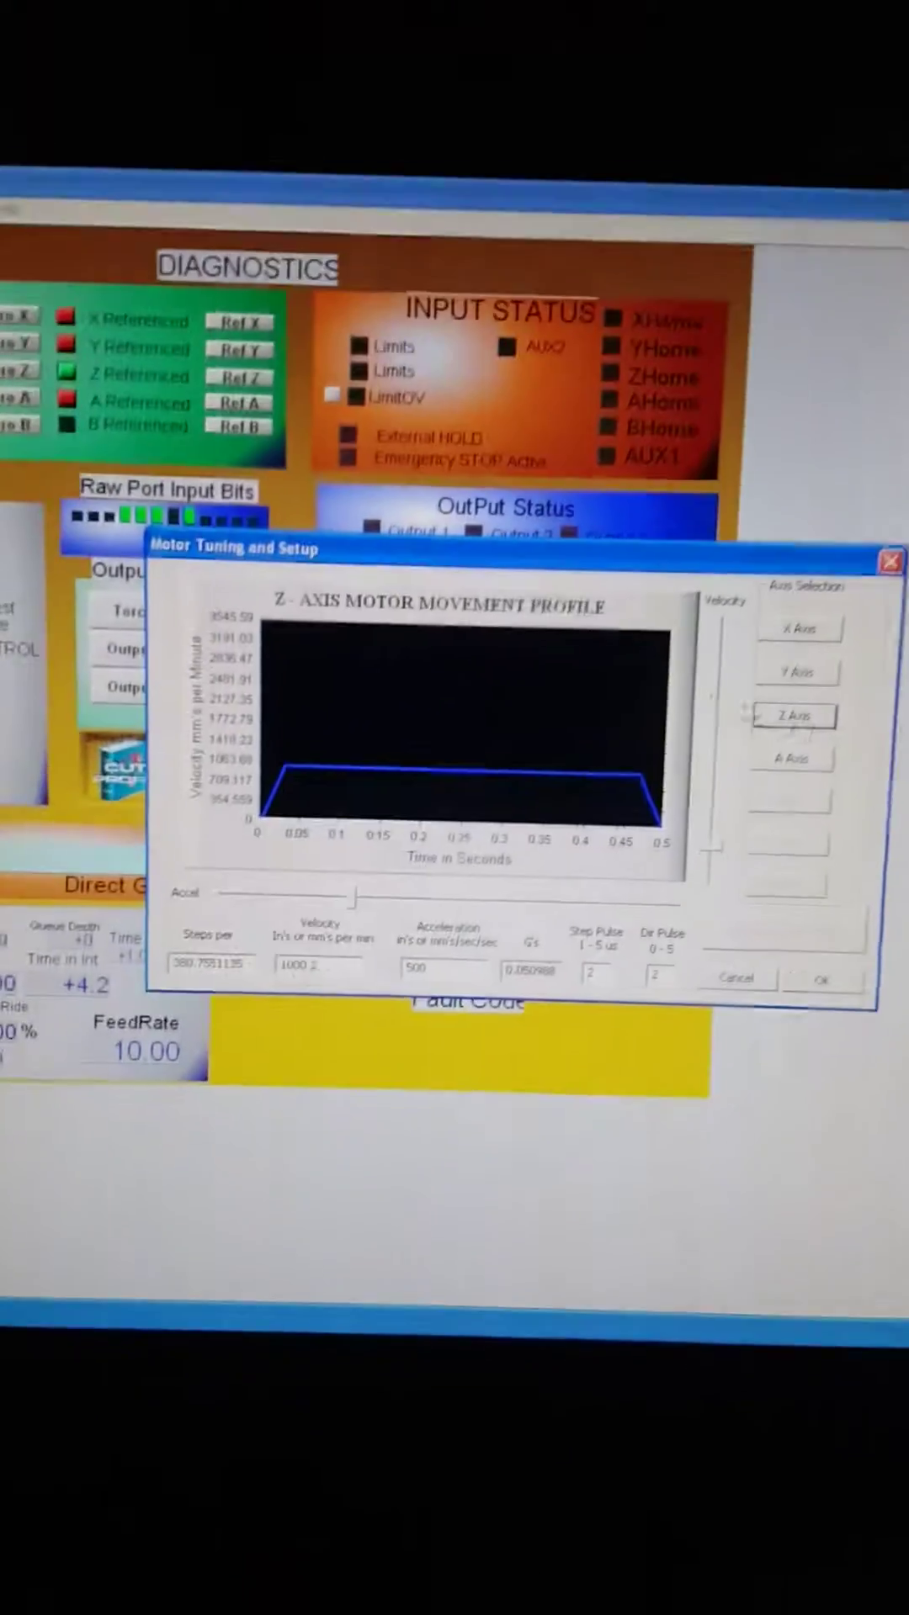
key(Escape)
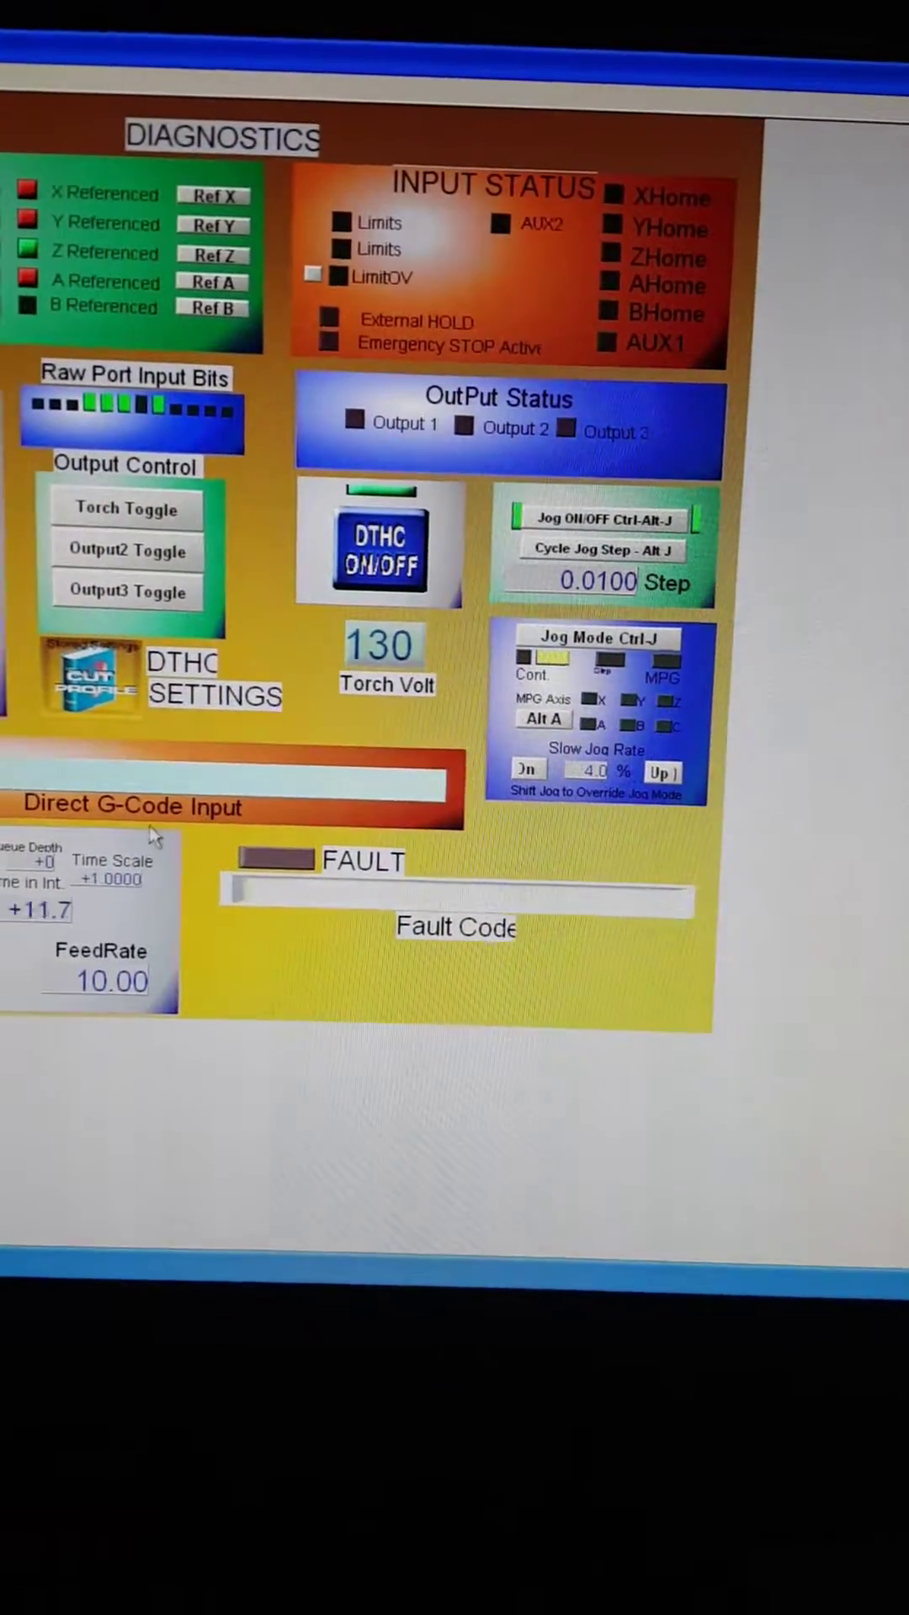